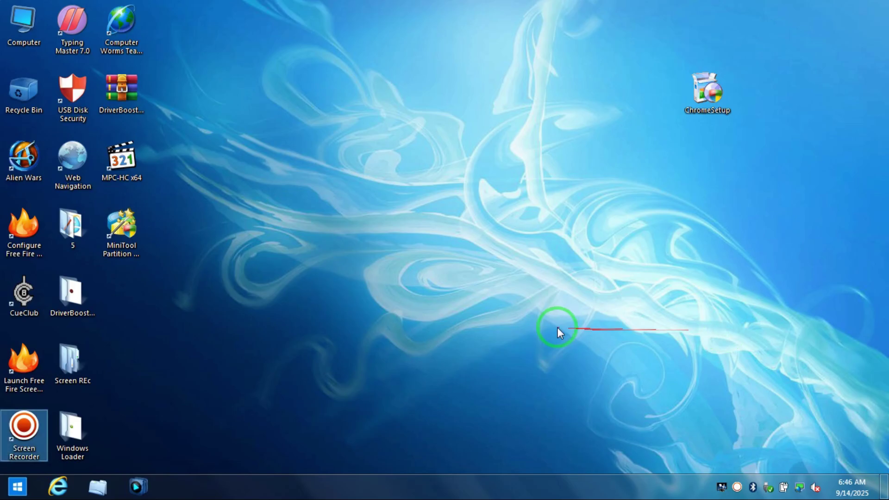
- Search for "windows up", open Windows Update, and try checking for updates twice
left_click(558, 326)
left_click(17, 487)
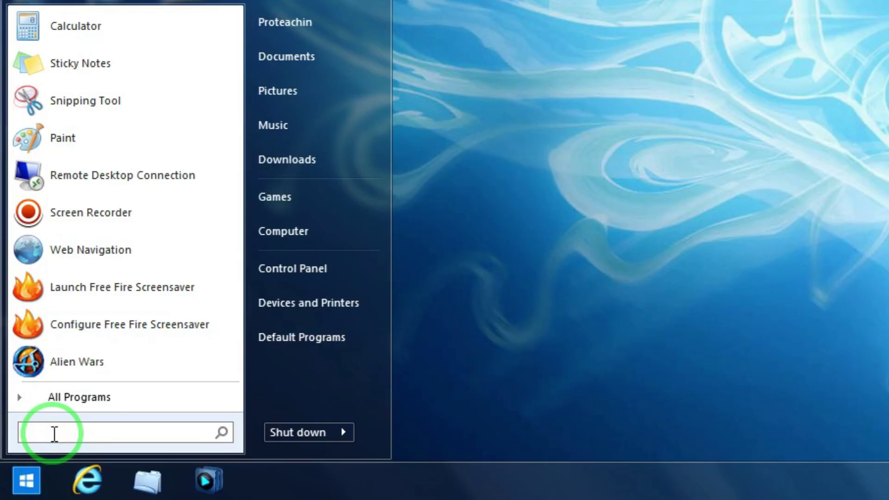
type("wind")
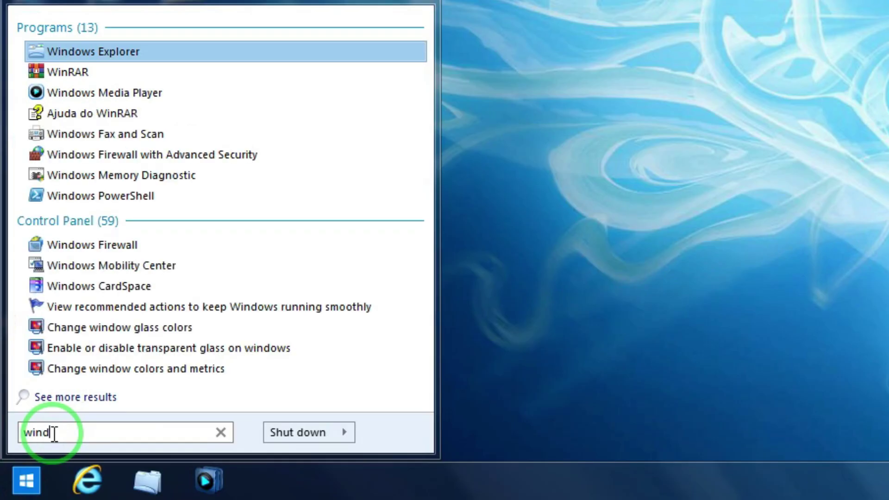
type("ows u")
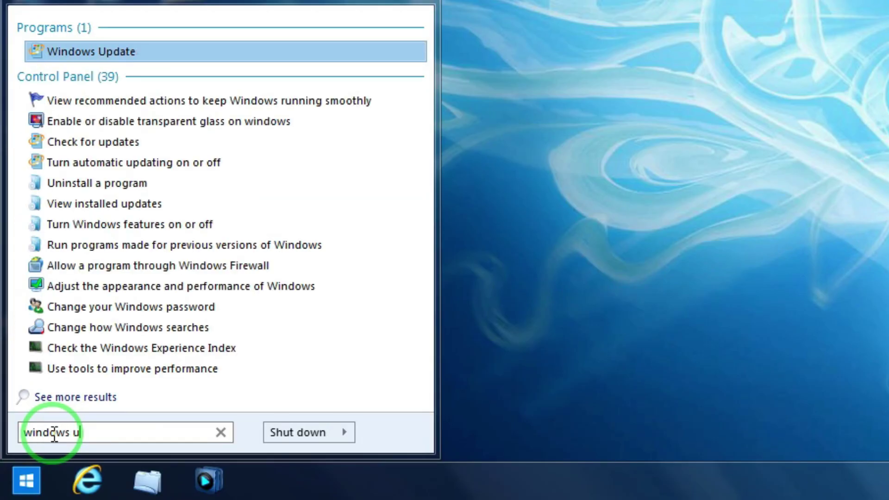
type("p")
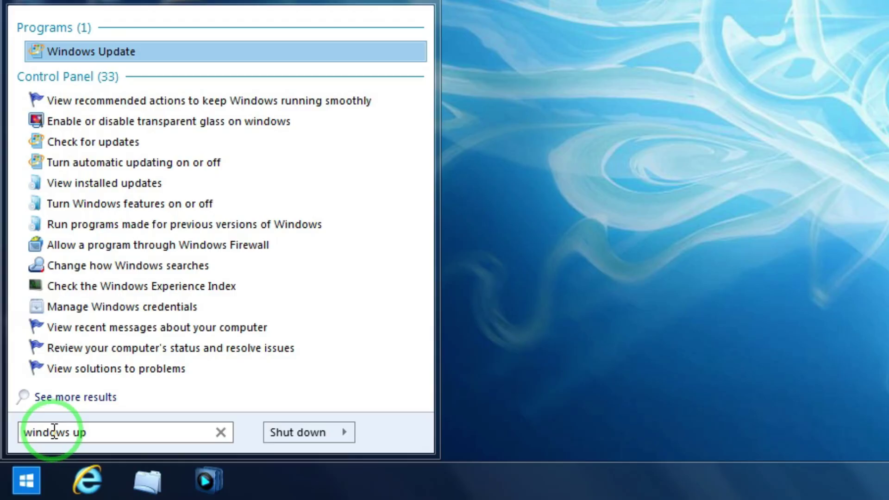
left_click(91, 58)
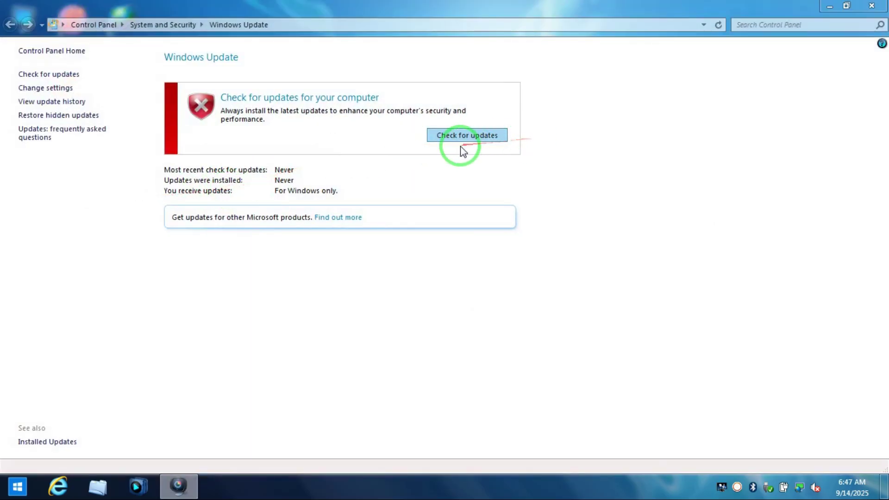
left_click(465, 144)
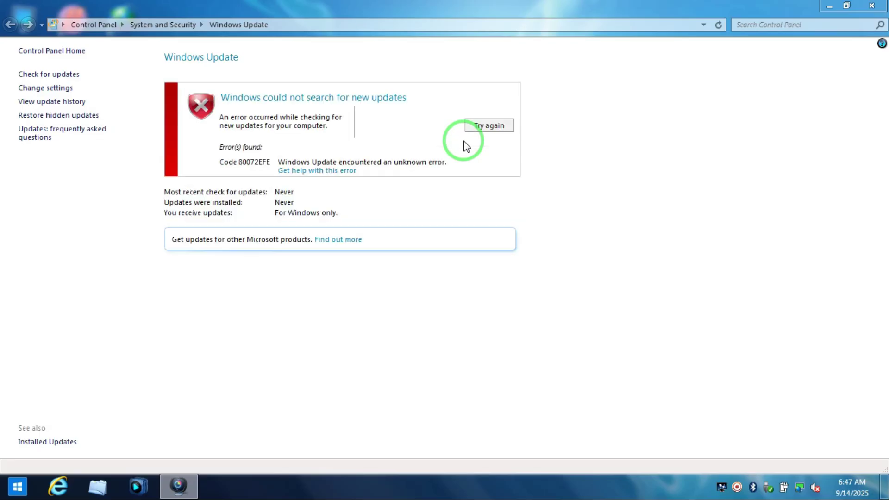
left_click(470, 126)
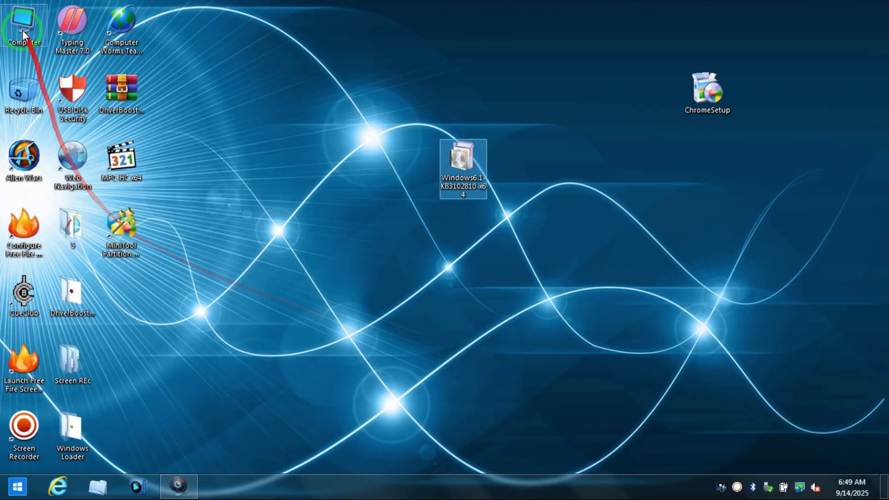
- Look up the system type in the Computer properties, and close the System window
right_click(24, 17)
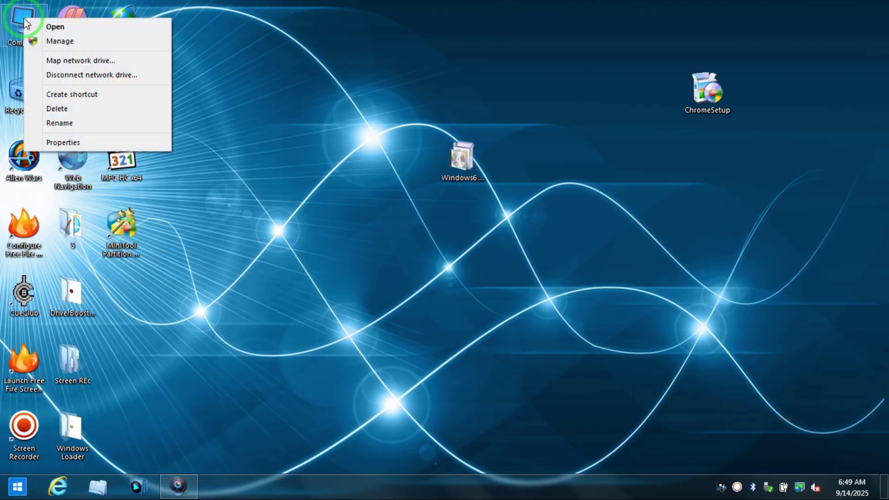
left_click(53, 142)
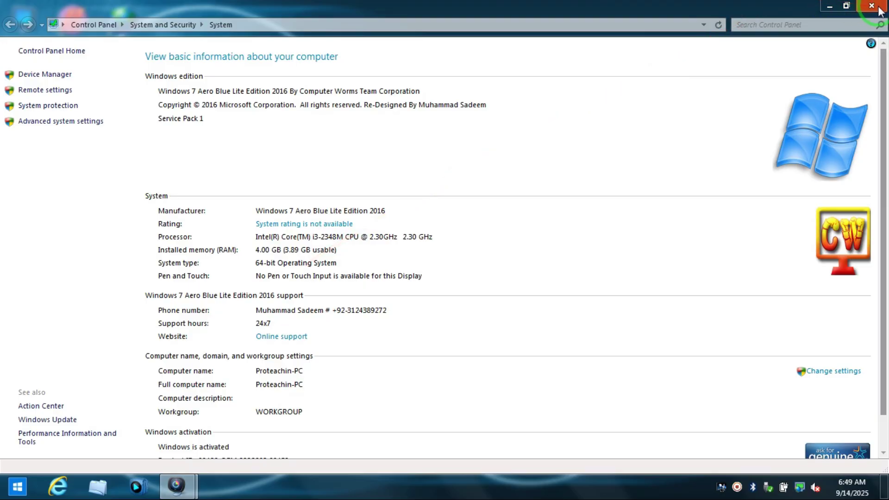
left_click(880, 11)
- Move the update installer on the desktop, and download the Windows 7 x64 update KB3102810 from the Microsoft Download Center in the browser
left_click_drag(461, 157, 516, 95)
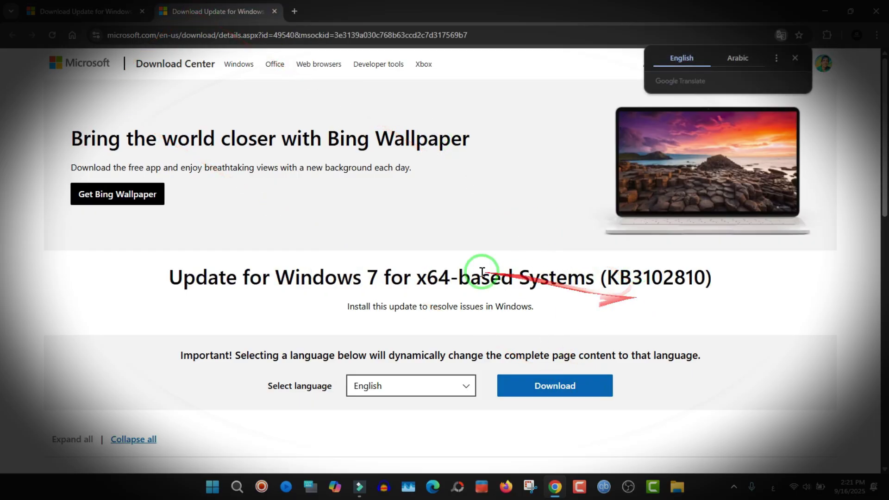
left_click_drag(417, 277, 458, 278)
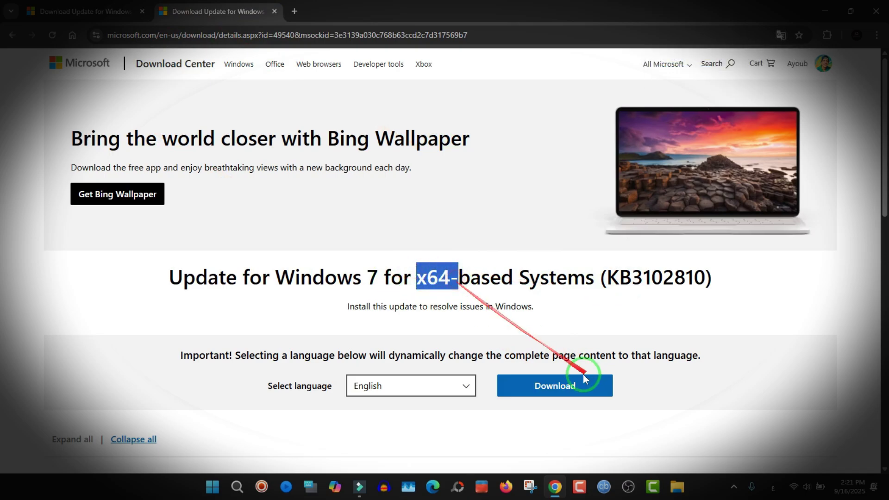
left_click(557, 390)
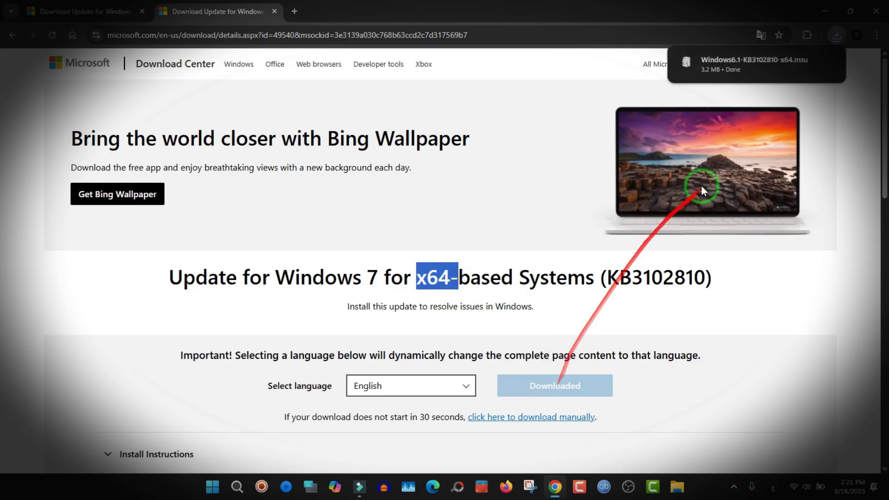
mouse_move(794, 65)
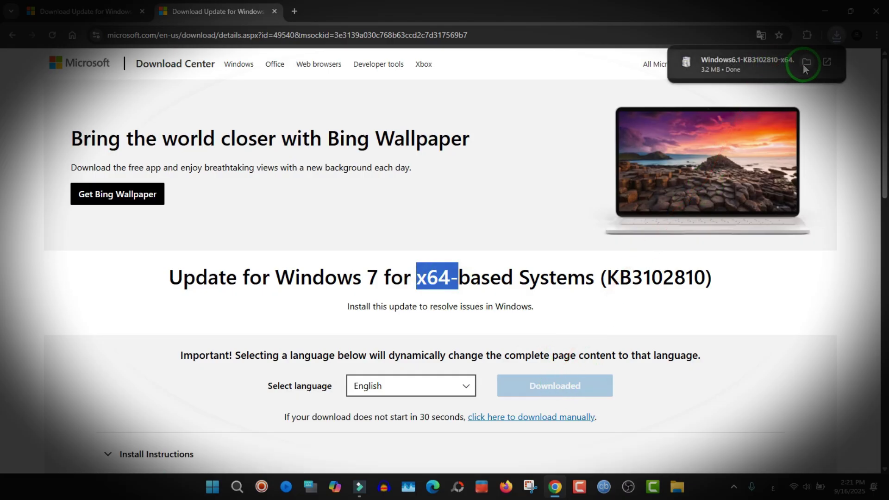
- Install the KB3102810 update from its standalone installer on the desktop, and restart the computer
double_click(510, 93)
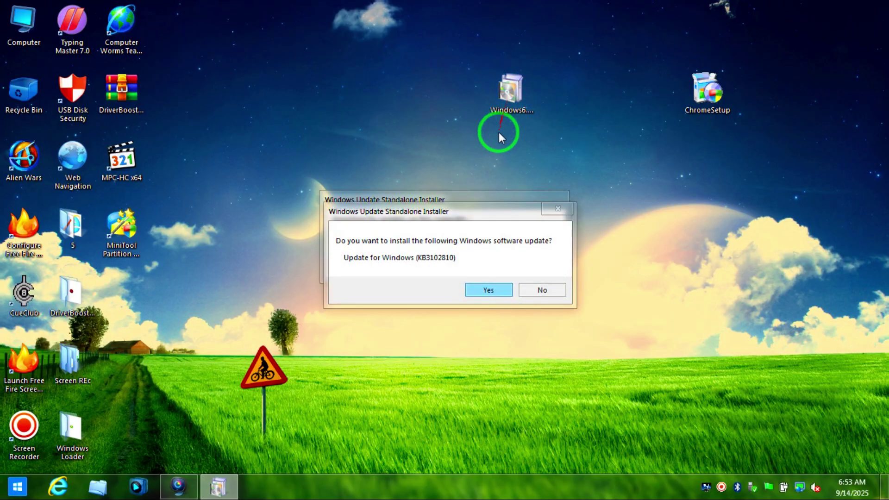
left_click(489, 291)
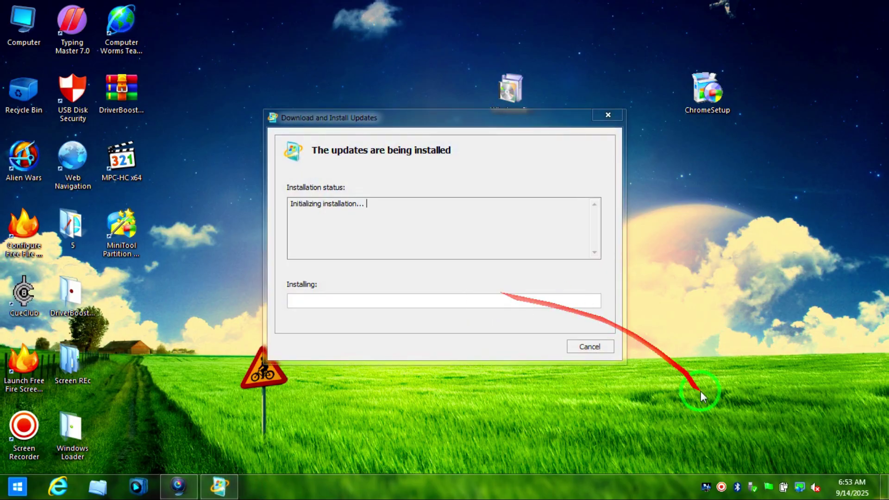
left_click(722, 490)
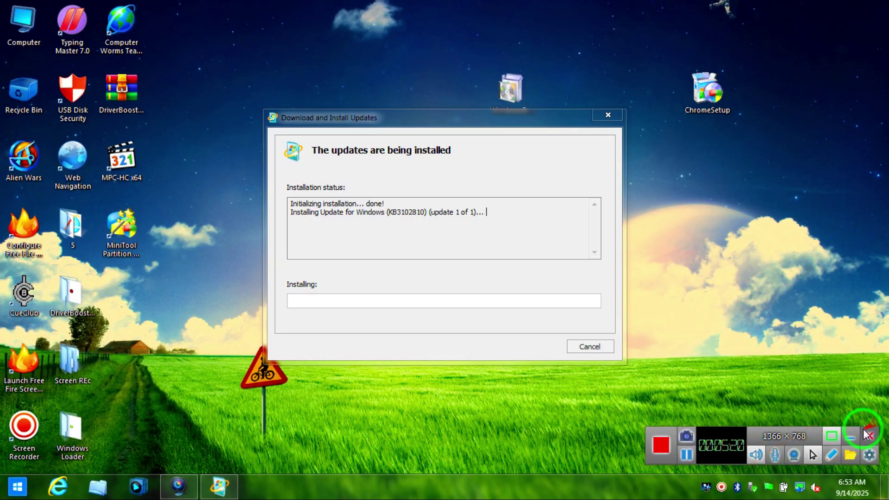
left_click(852, 443)
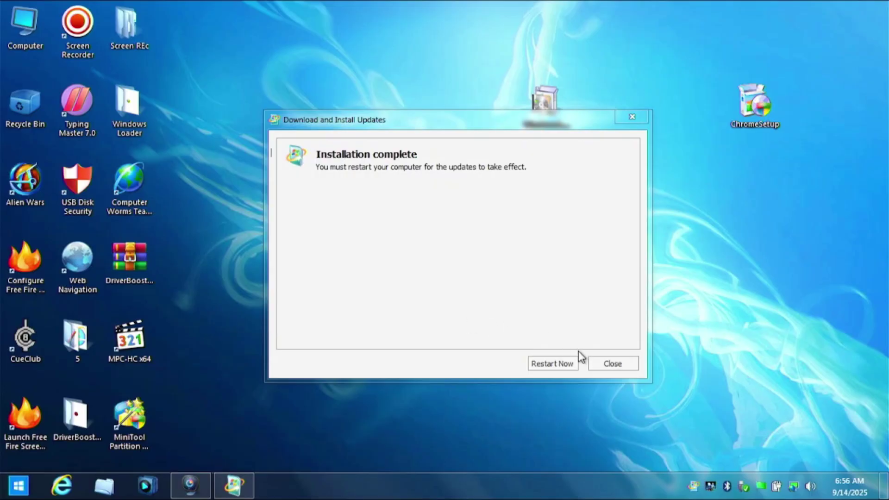
left_click(552, 364)
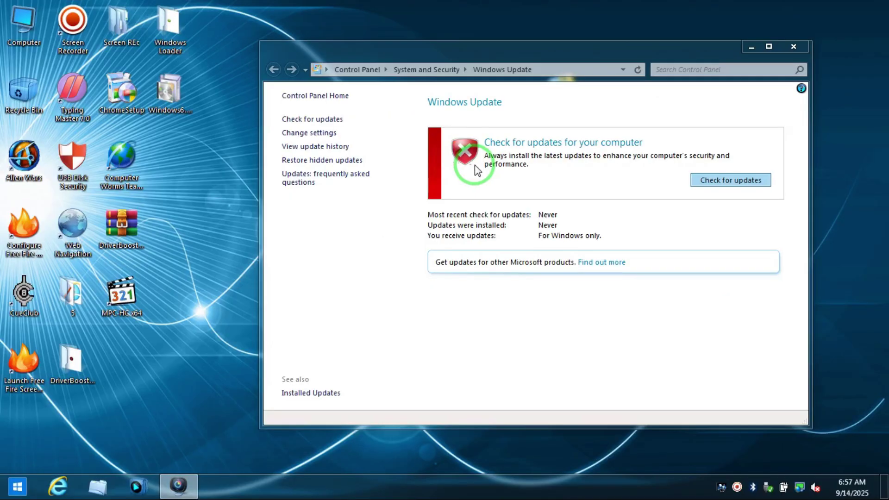
- Check for updates and install all selected important updates, allowing the system change and accepting the Malicious Software Removal Tool license terms
left_click(734, 182)
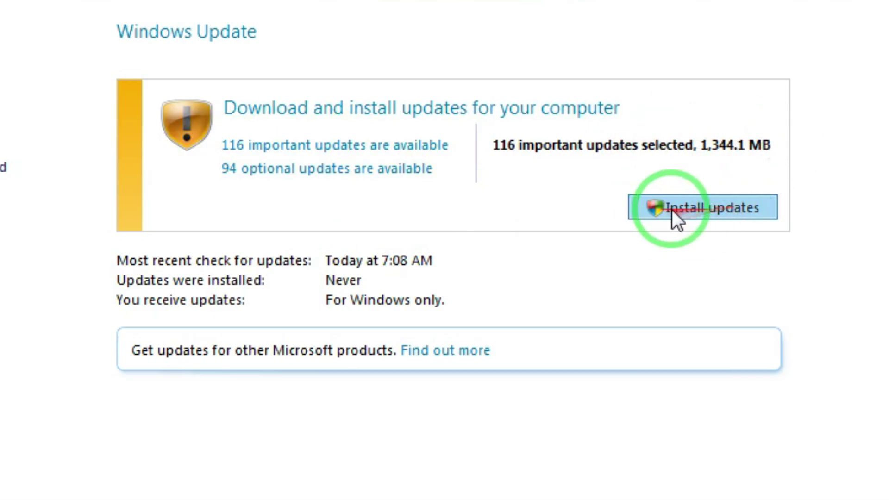
left_click(708, 210)
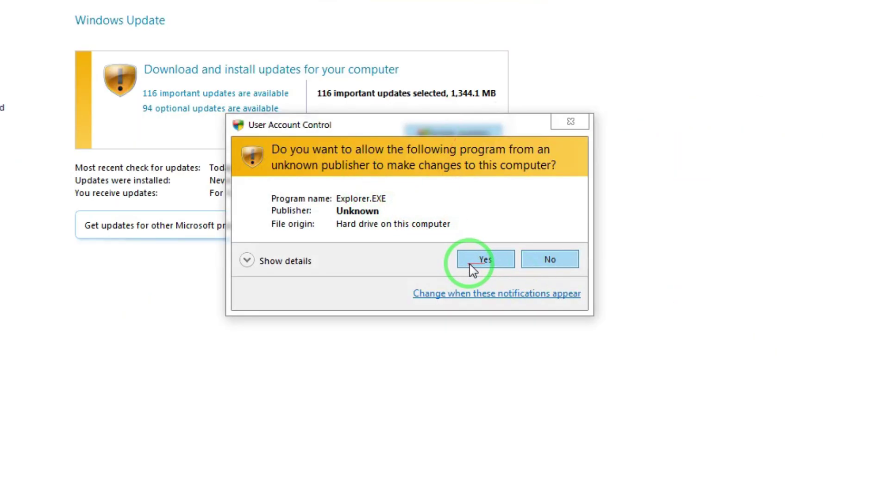
left_click(472, 262)
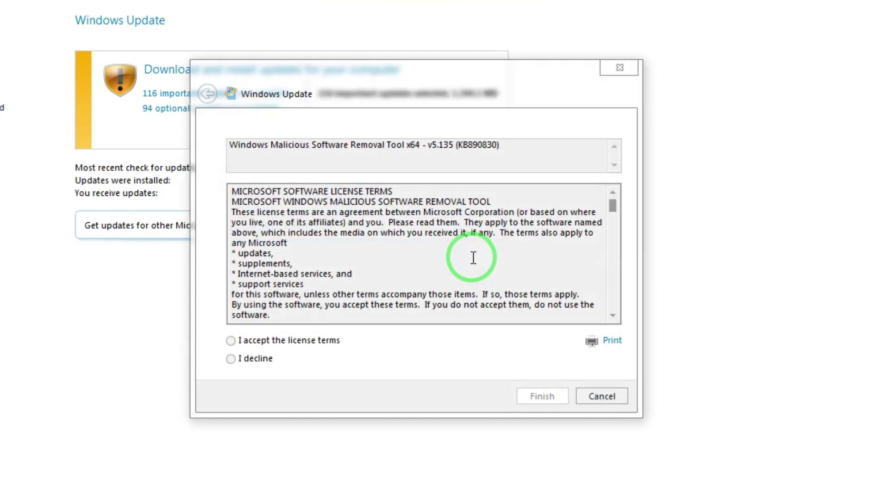
left_click(231, 341)
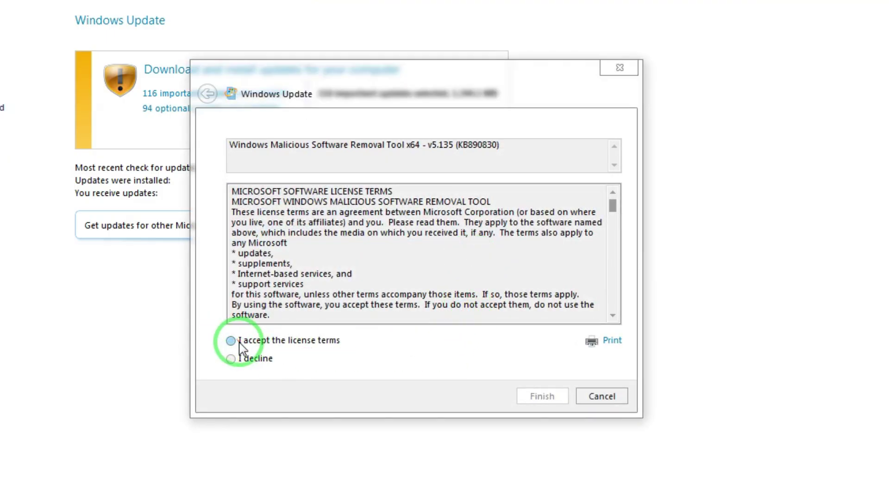
left_click(231, 342)
left_click(521, 395)
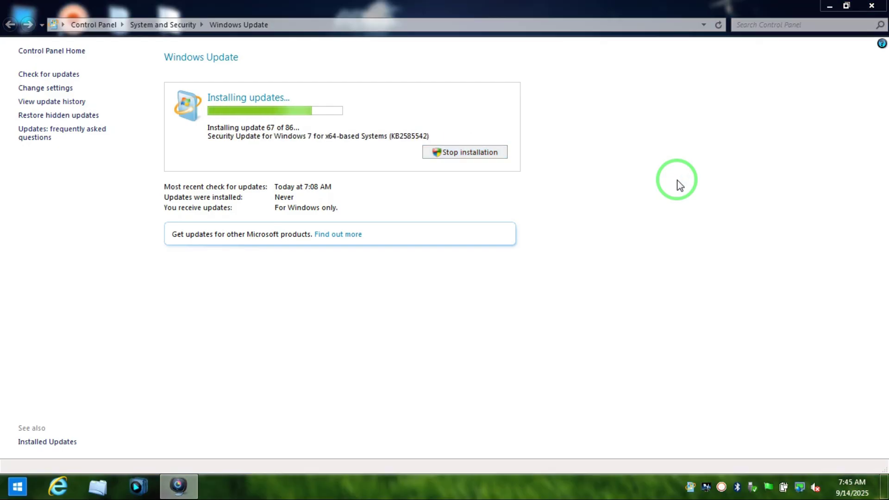
right_click(745, 480)
left_click(574, 50)
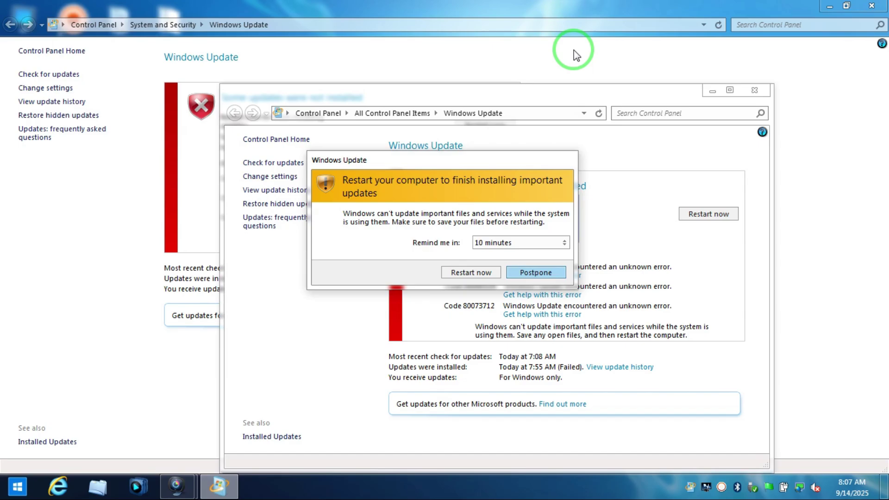
- Postpone the restart reminder, and review the status of the installed updates in the update history
left_click(550, 268)
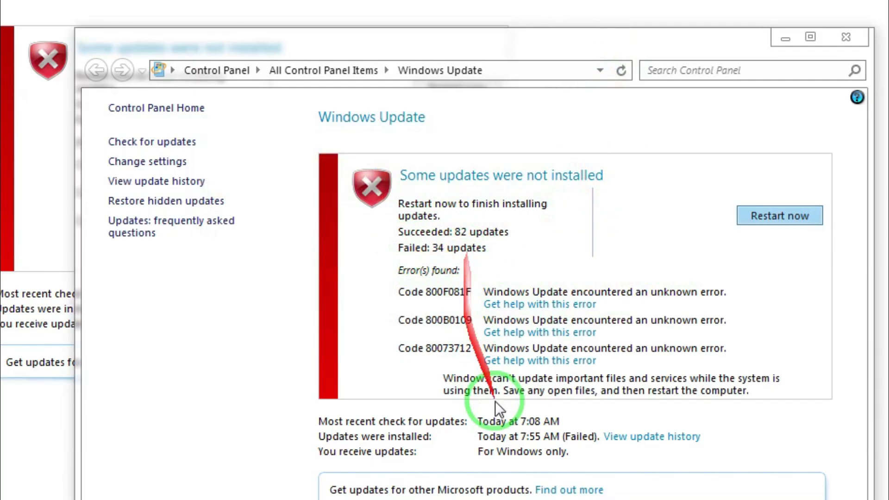
left_click(668, 437)
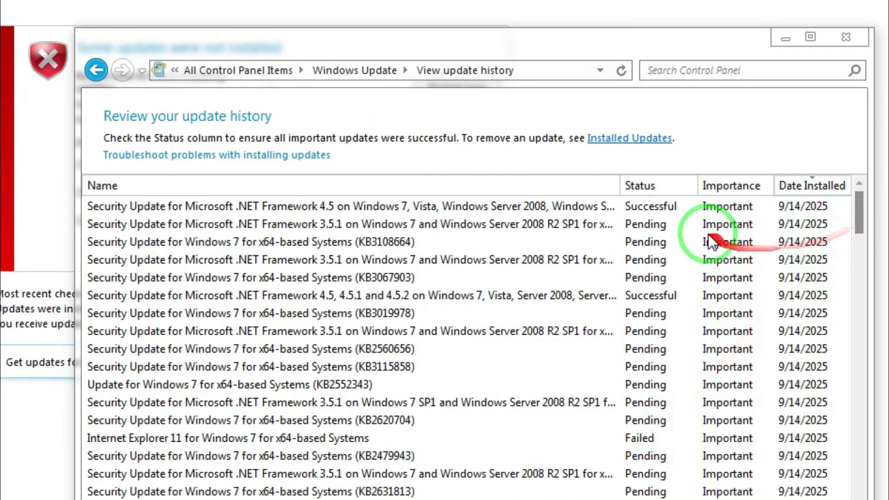
left_click_drag(859, 231, 873, 199)
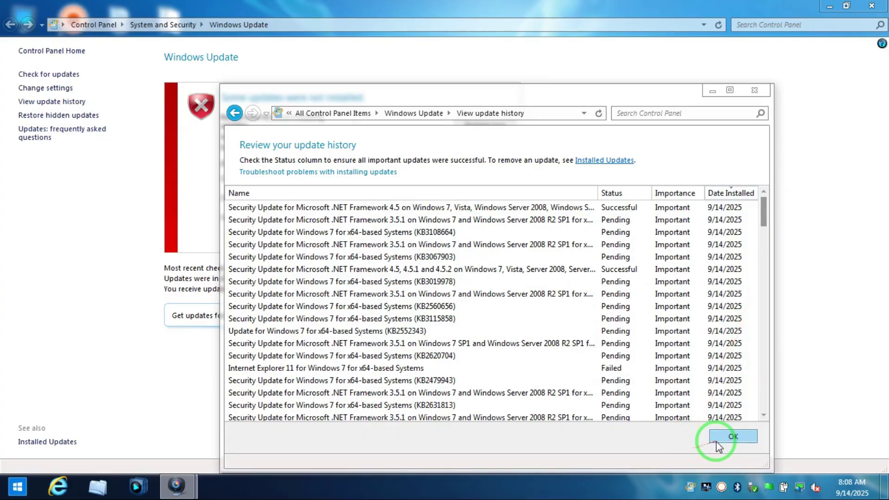
left_click(725, 438)
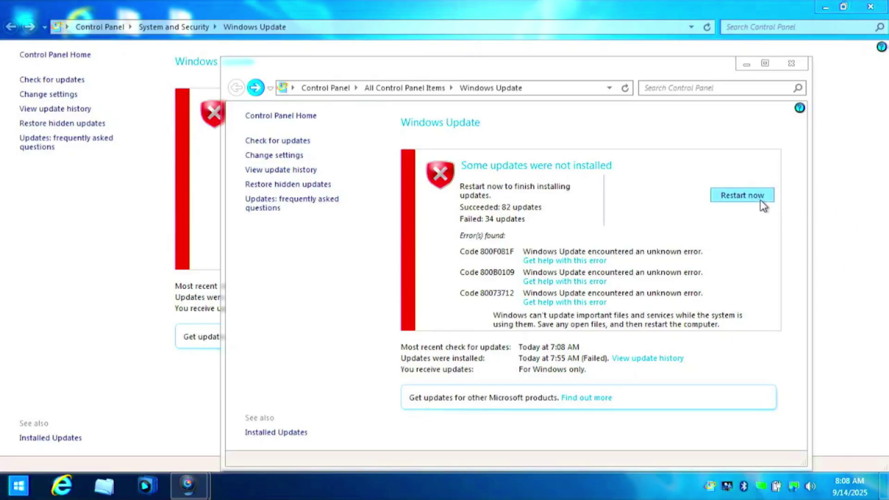
- Restart the computer to apply the updates, and install the remaining important updates with the Windows Update window maximized
left_click(742, 193)
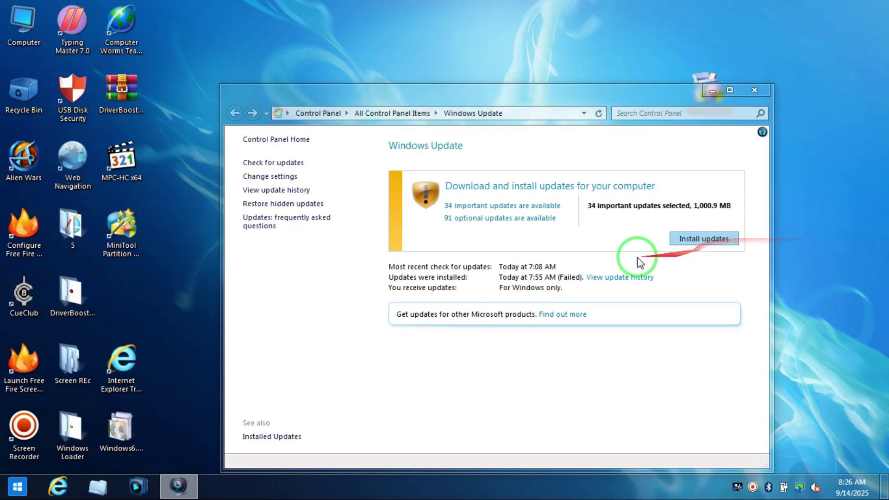
left_click(704, 246)
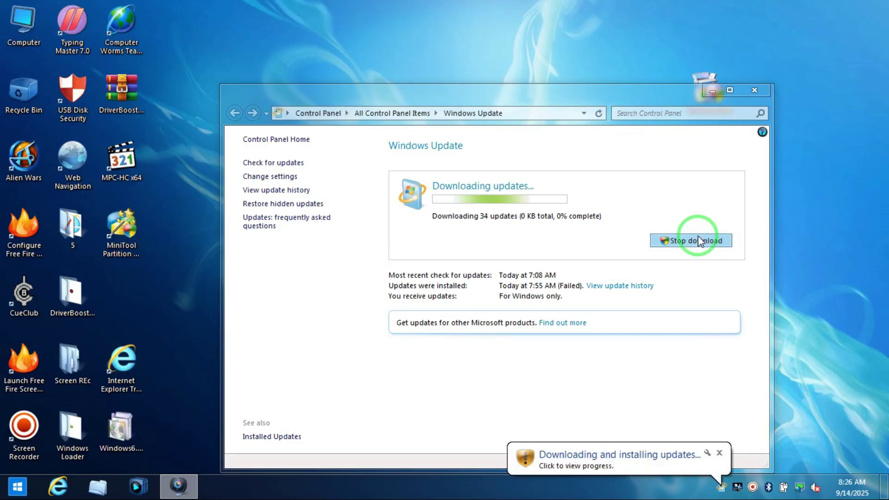
left_click_drag(578, 96, 504, 36)
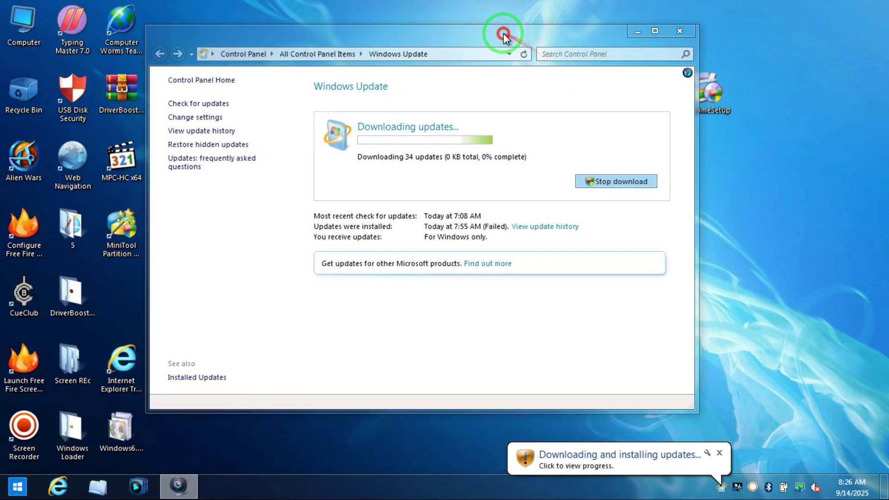
double_click(582, 40)
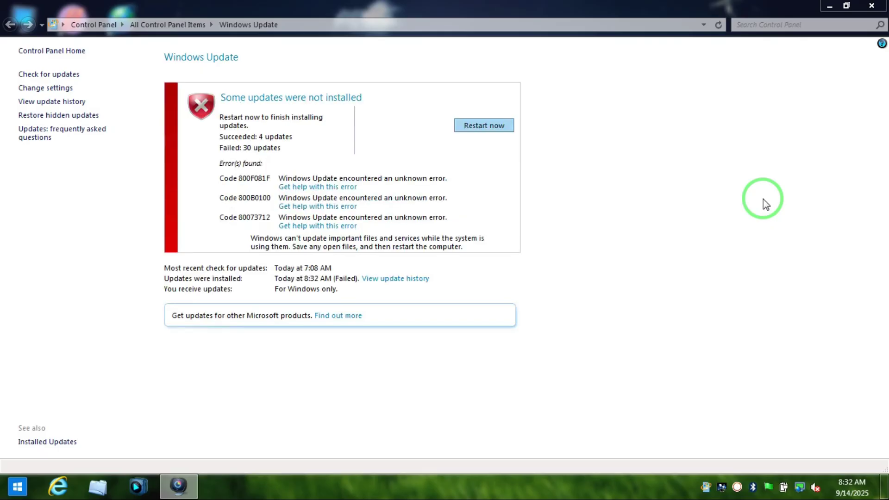
- Return the Windows Update window to its normal size, and restart the computer to finish installing the second batch of updates
key("super+Down")
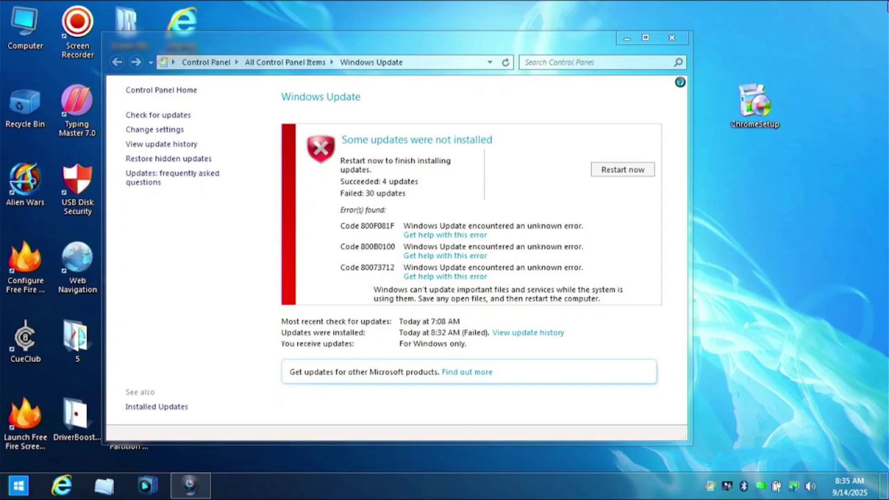
left_click(619, 175)
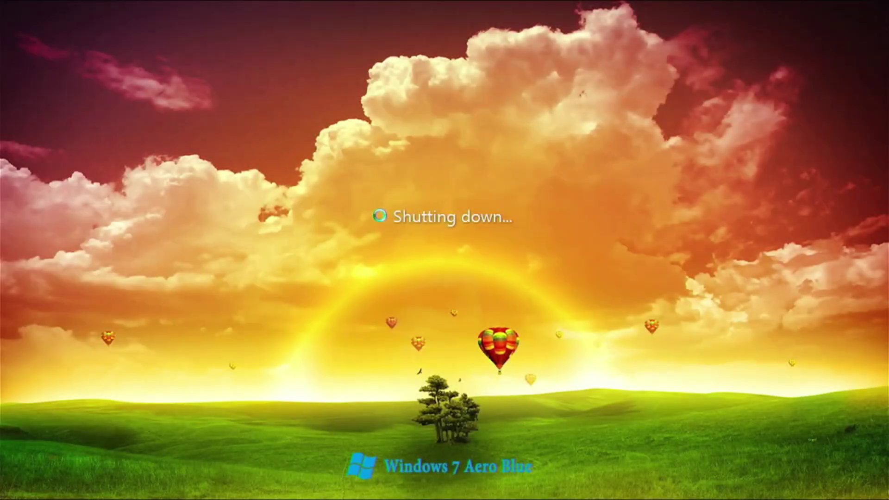